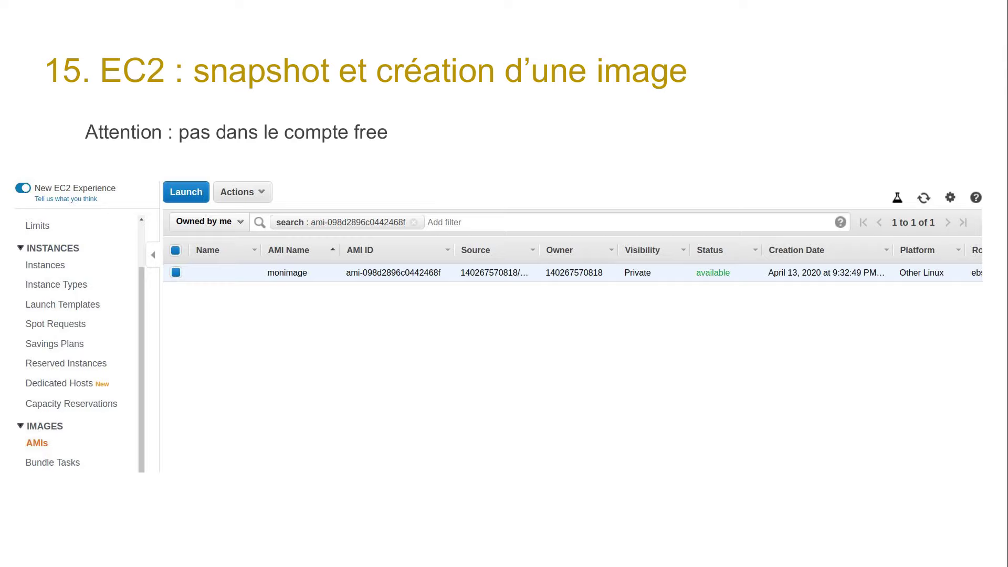
# Switch to the EC2 console in Chrome and start creating a snapshot of the first listed volume, vol-08650b980c4830b63
pyautogui.hotkey('alt', 'Tab')
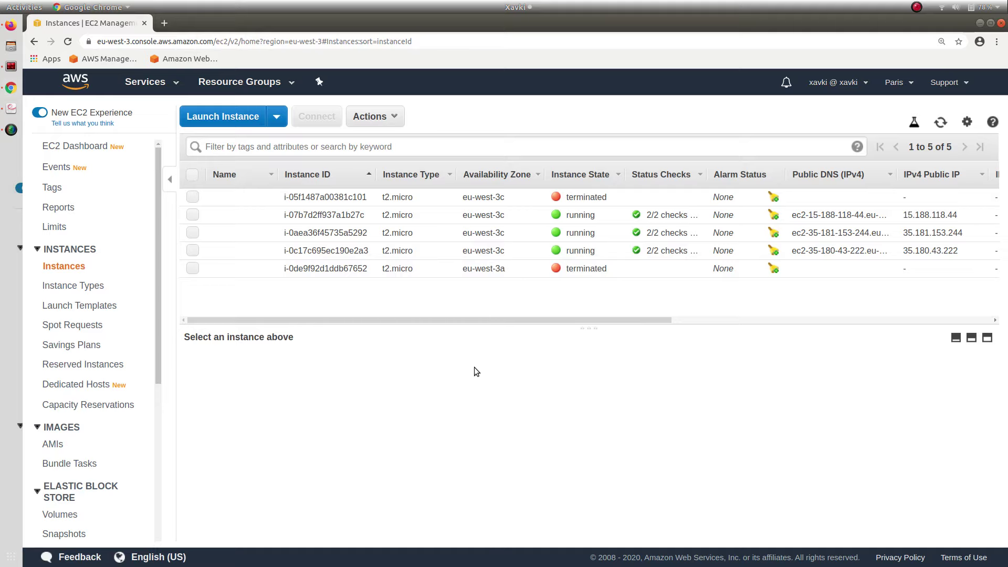
pyautogui.moveTo(156, 258); pyautogui.dragTo(167, 377)
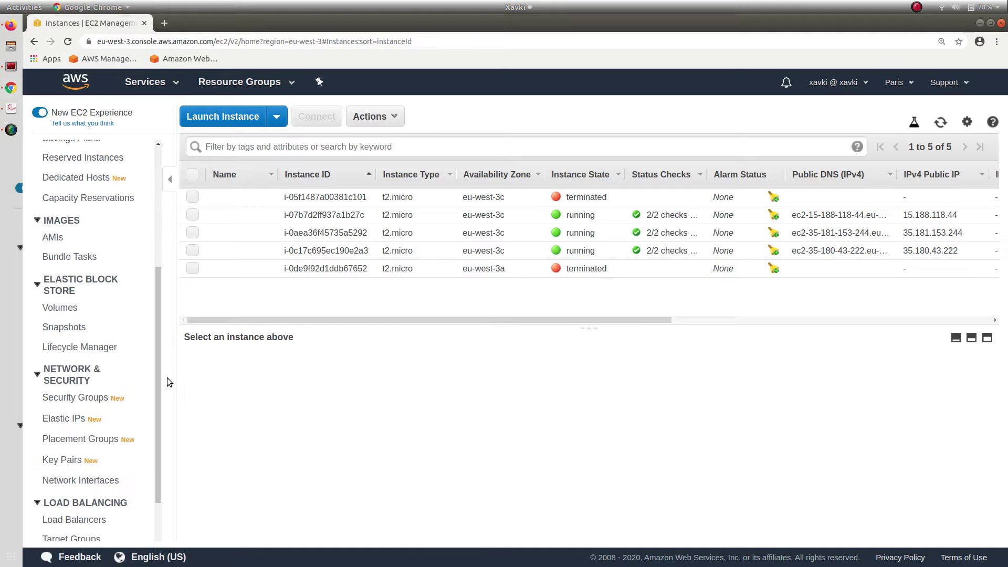
pyautogui.click(60, 308)
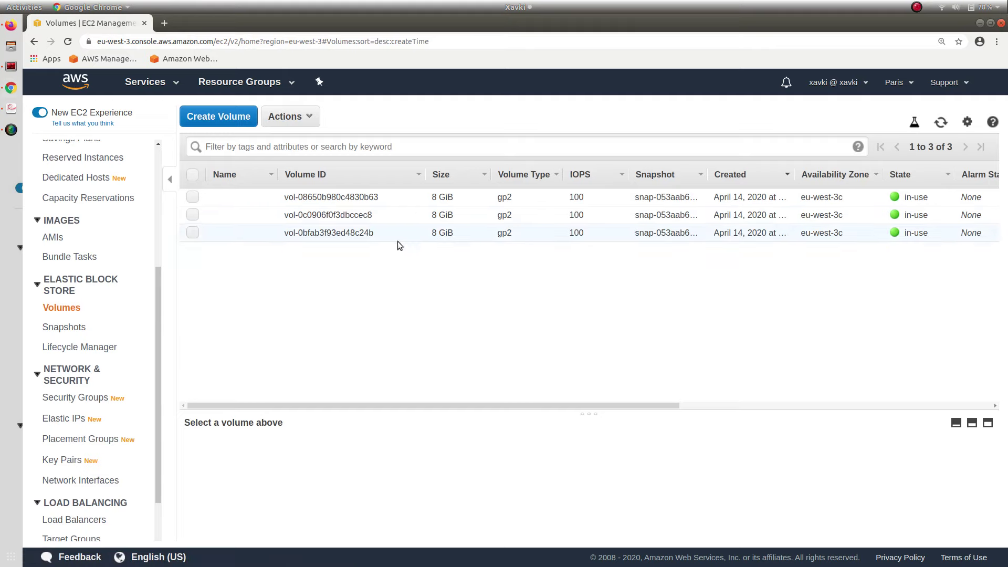
pyautogui.click(193, 198)
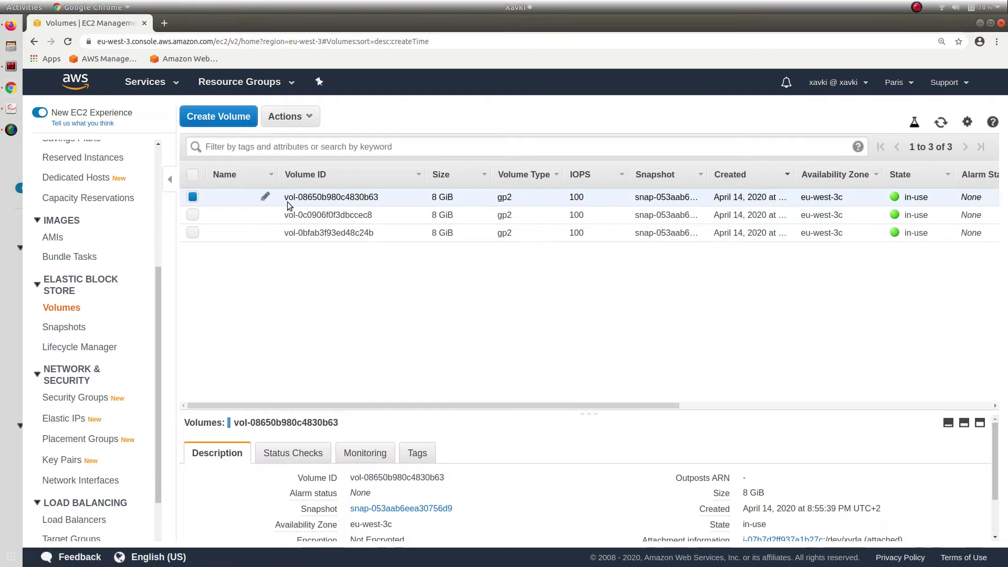
pyautogui.click(287, 117)
pyautogui.click(309, 156)
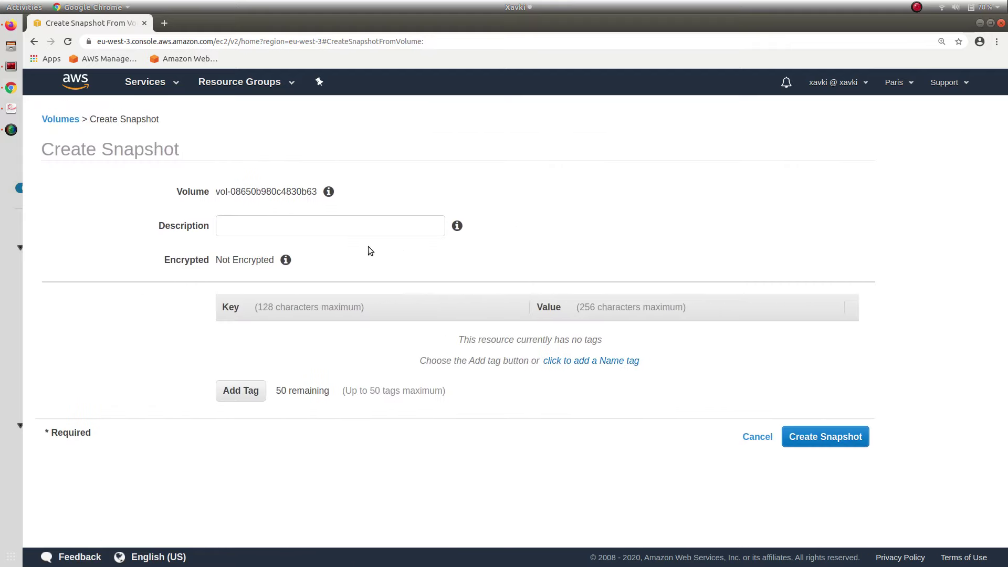
# Set the snapshot description to FixForImage, create the snapshot and return to the volumes list
pyautogui.click(338, 222)
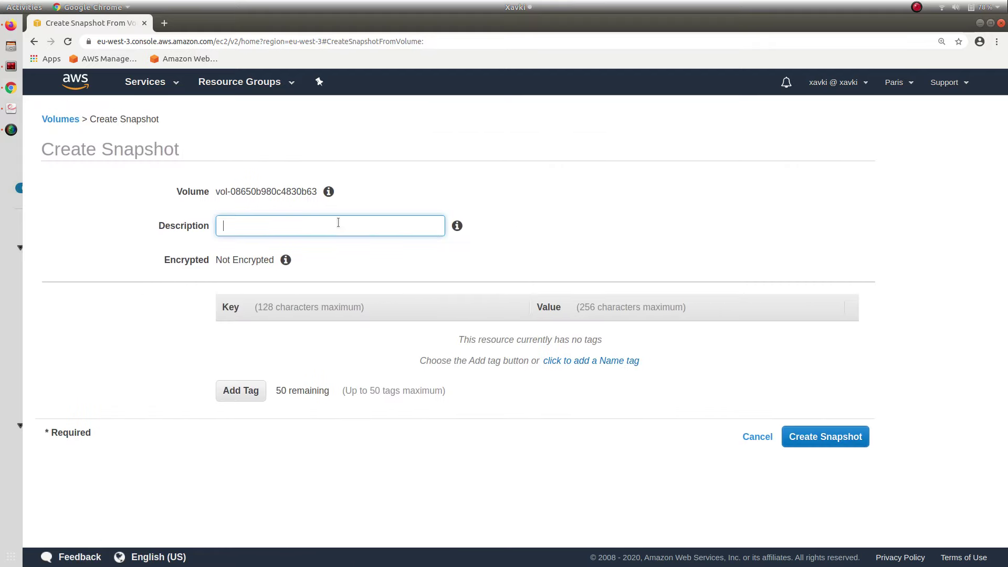
pyautogui.write('Snap')
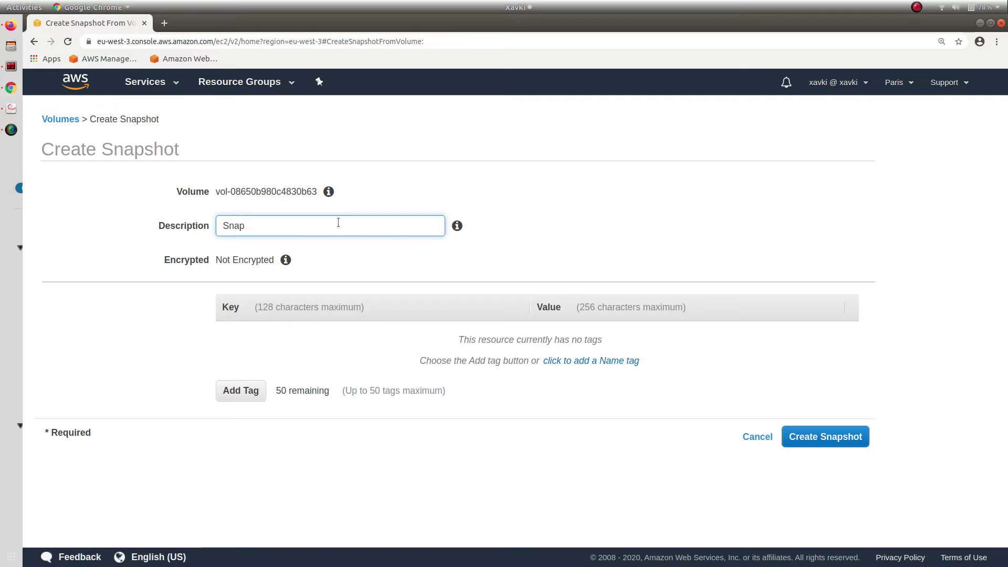
pyautogui.press('BackSpace')
pyautogui.press('BackSpace')
pyautogui.press('BackSpace')
pyautogui.press('BackSpace')
pyautogui.write('FixForImage')
pyautogui.click(839, 437)
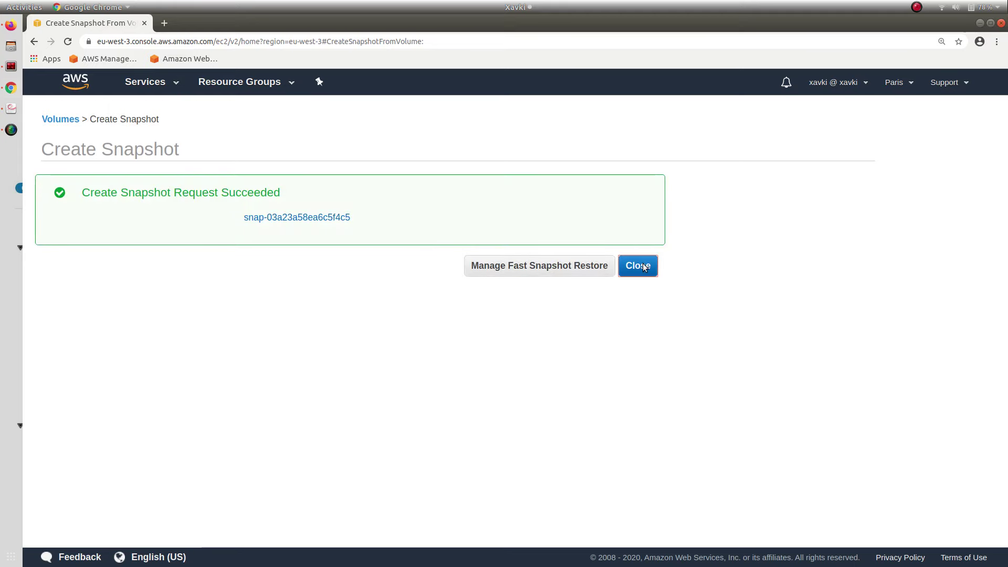
pyautogui.click(642, 265)
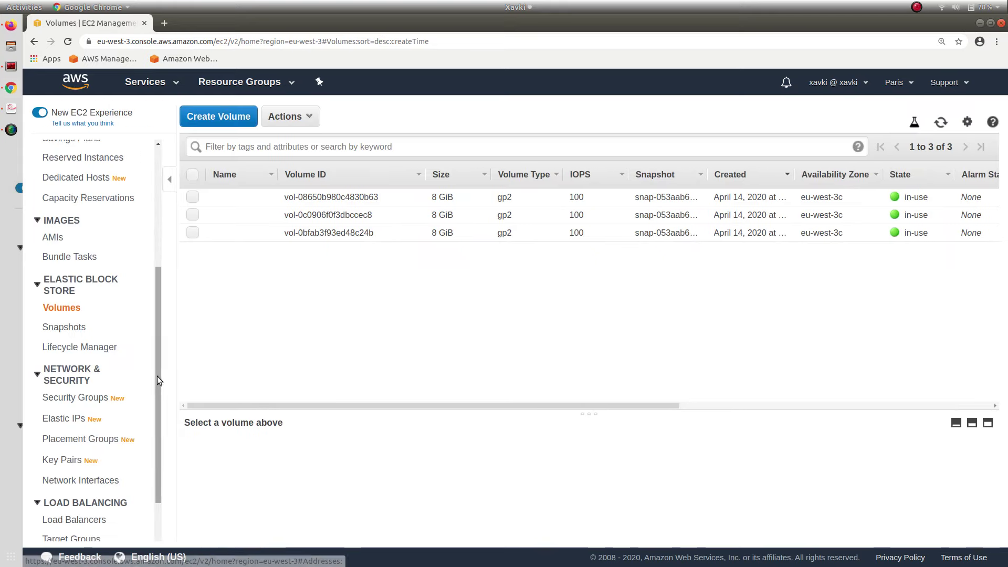
# Start creating an image from the FixForImage snapshot and name the image MyImage
pyautogui.click(65, 325)
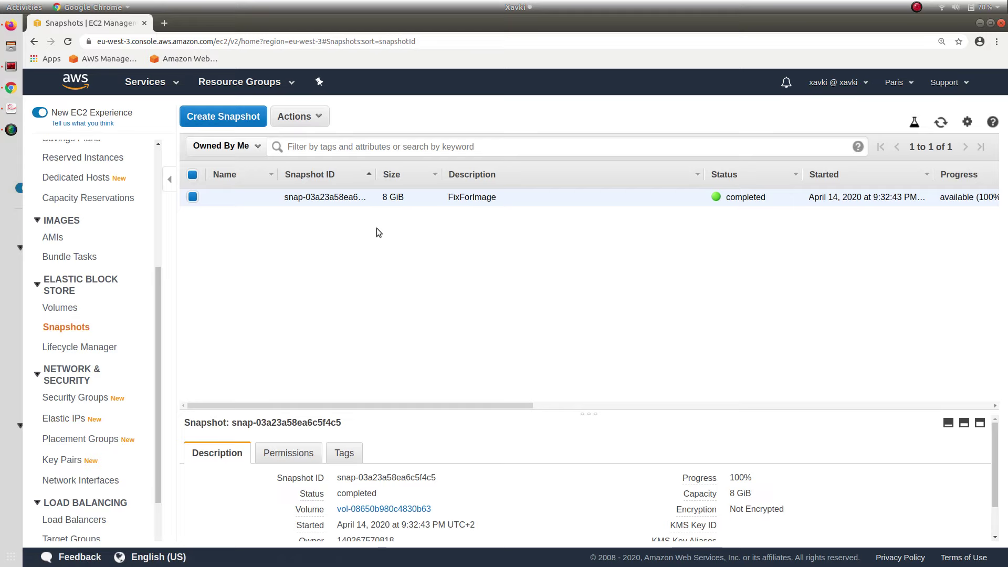
pyautogui.click(309, 120)
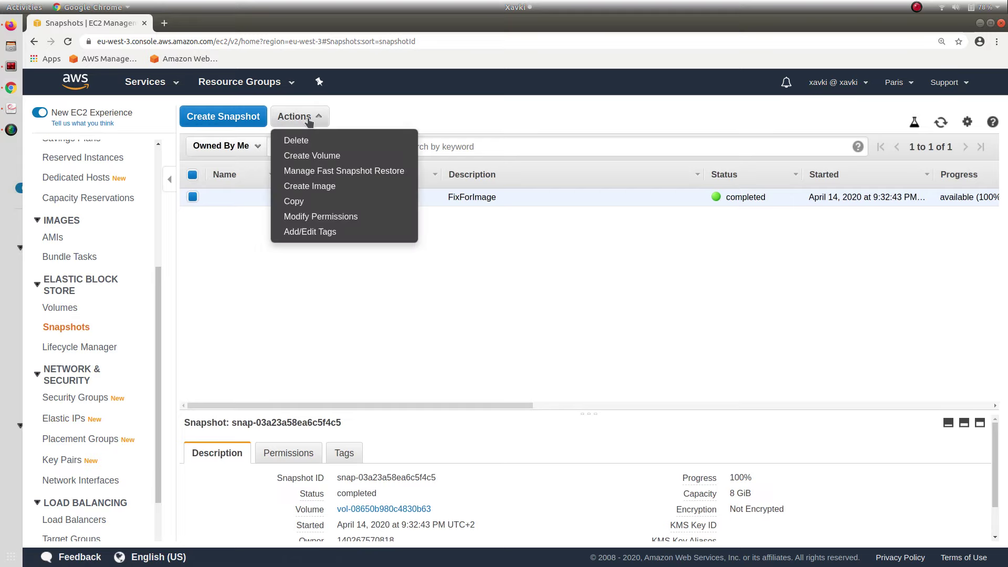
pyautogui.click(318, 186)
pyautogui.click(401, 224)
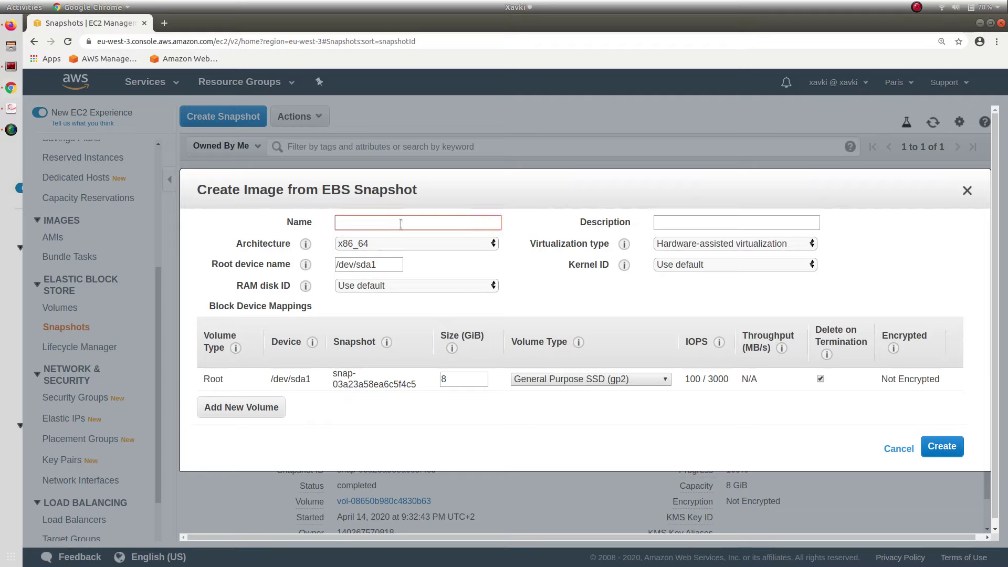
pyautogui.write('Mo')
pyautogui.write('yImage')
pyautogui.press('Left')
pyautogui.press('Left')
pyautogui.press('Left')
pyautogui.press('Left')
pyautogui.press('BackSpace')
pyautogui.press('BackSpace')
pyautogui.write('y')
pyautogui.click(604, 304)
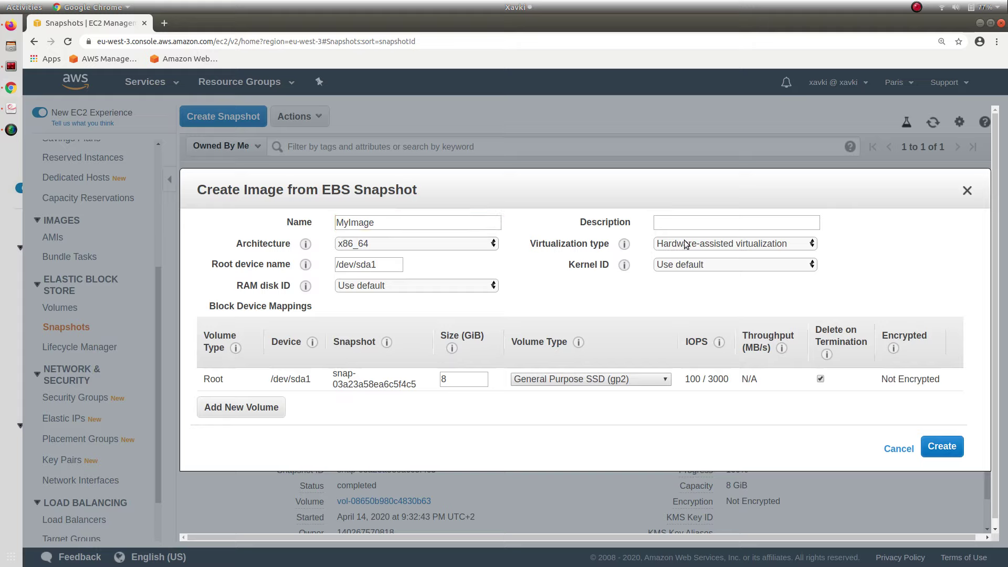
# Create the image with x86_64 architecture and the default kernel and RAM disk, then dismiss the request confirmation
pyautogui.click(436, 246)
pyautogui.click(437, 245)
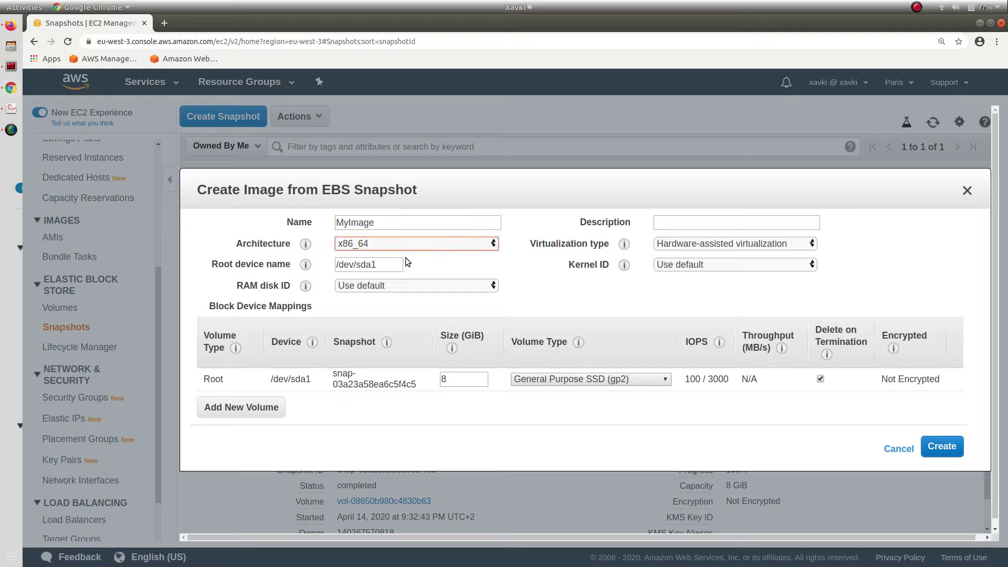
pyautogui.click(754, 262)
pyautogui.click(753, 261)
pyautogui.click(455, 285)
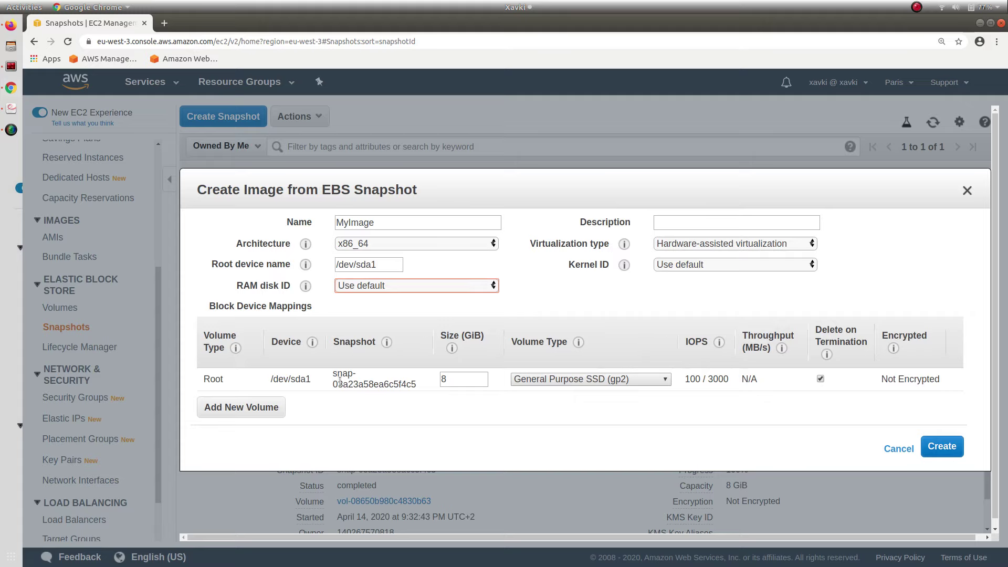
pyautogui.moveTo(421, 385); pyautogui.dragTo(333, 371)
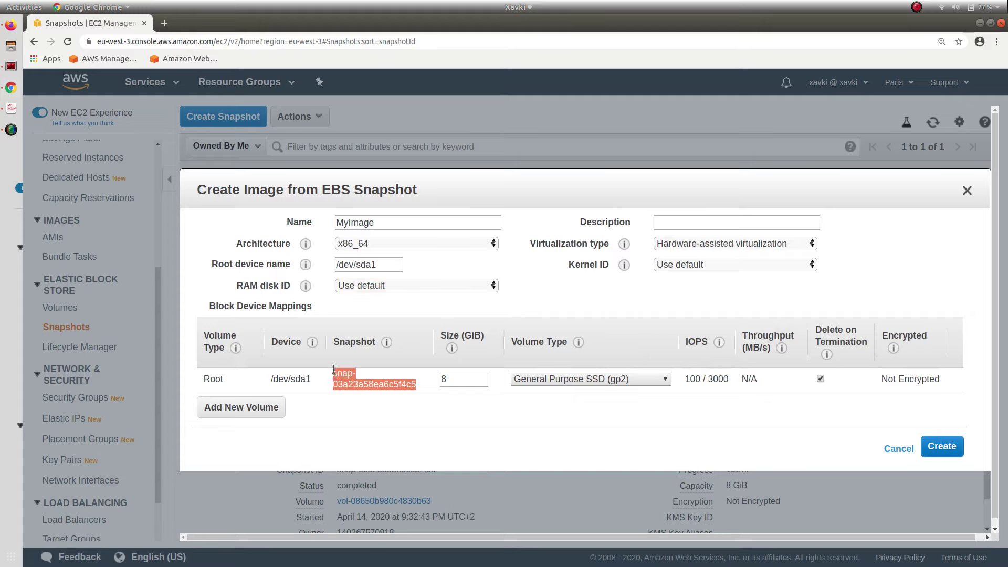
pyautogui.click(943, 447)
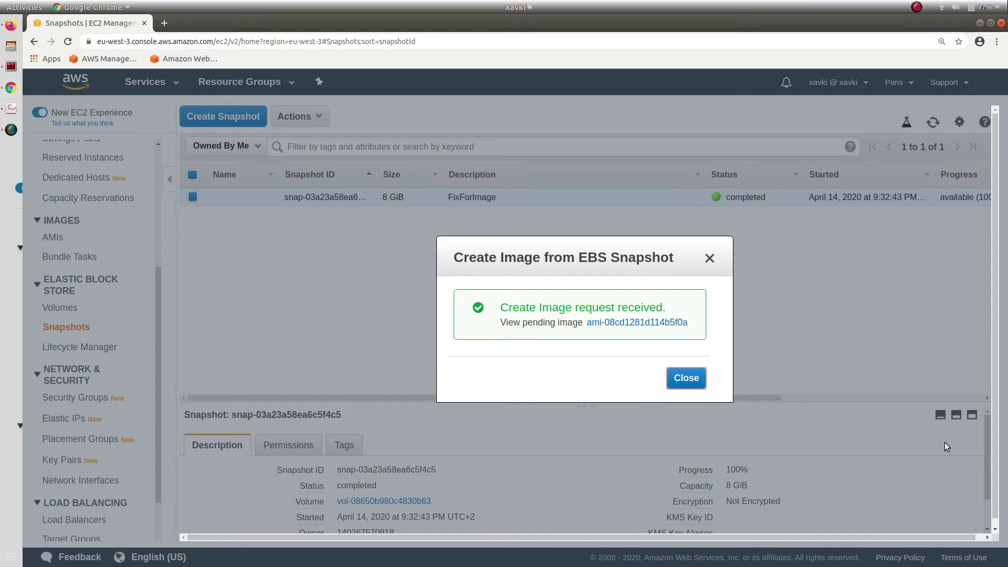
pyautogui.click(687, 377)
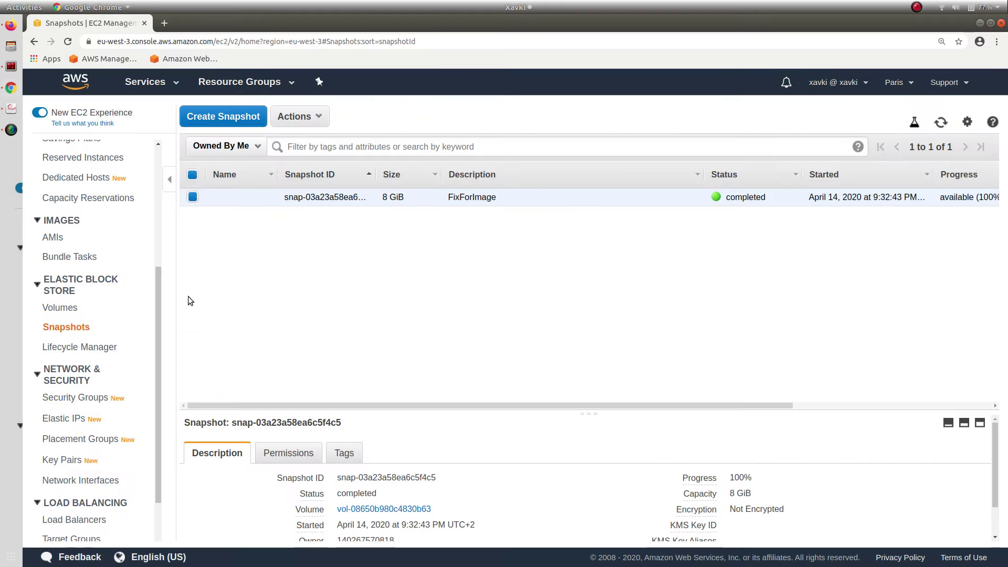
# Start launching an instance from the MyImage AMI and check the AMI choice before returning to the instance type selection
pyautogui.scroll(-1, 156, 306)
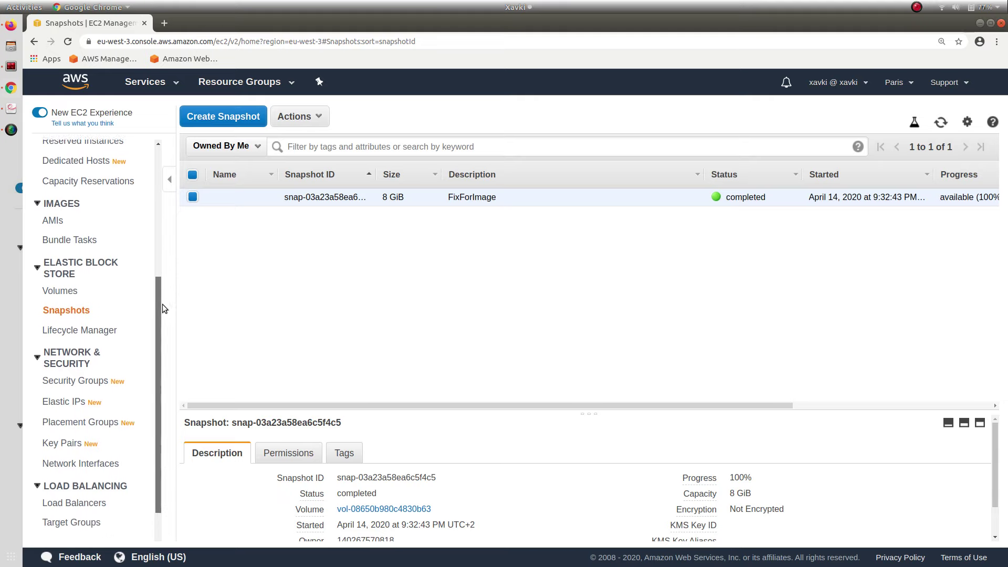
pyautogui.scroll(3, 162, 304)
pyautogui.click(50, 273)
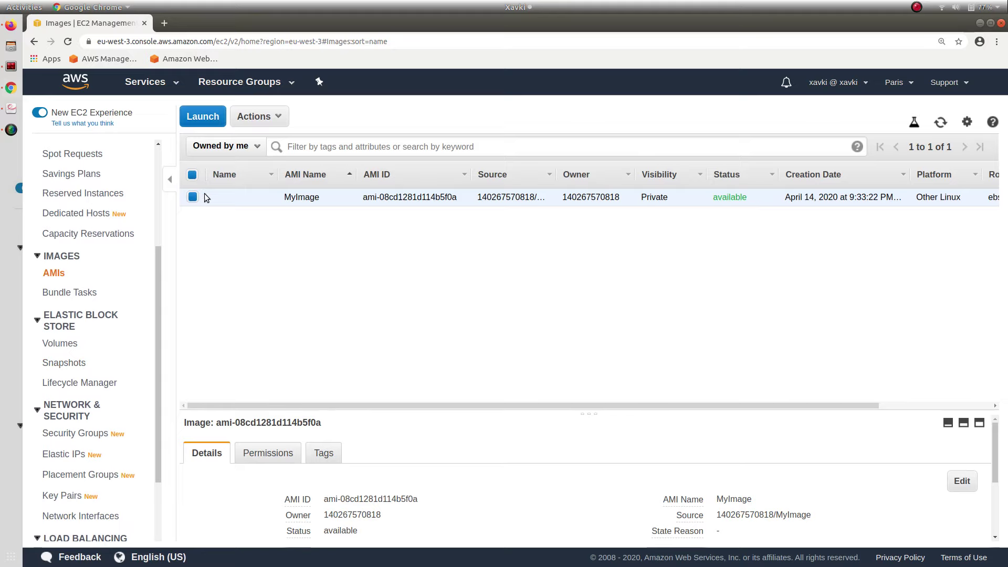
pyautogui.click(257, 116)
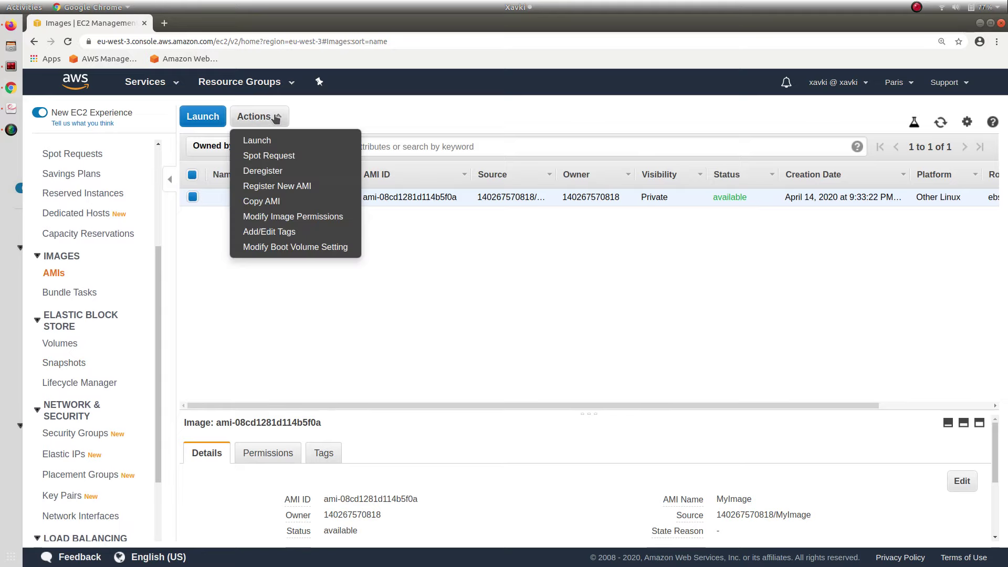
pyautogui.click(288, 141)
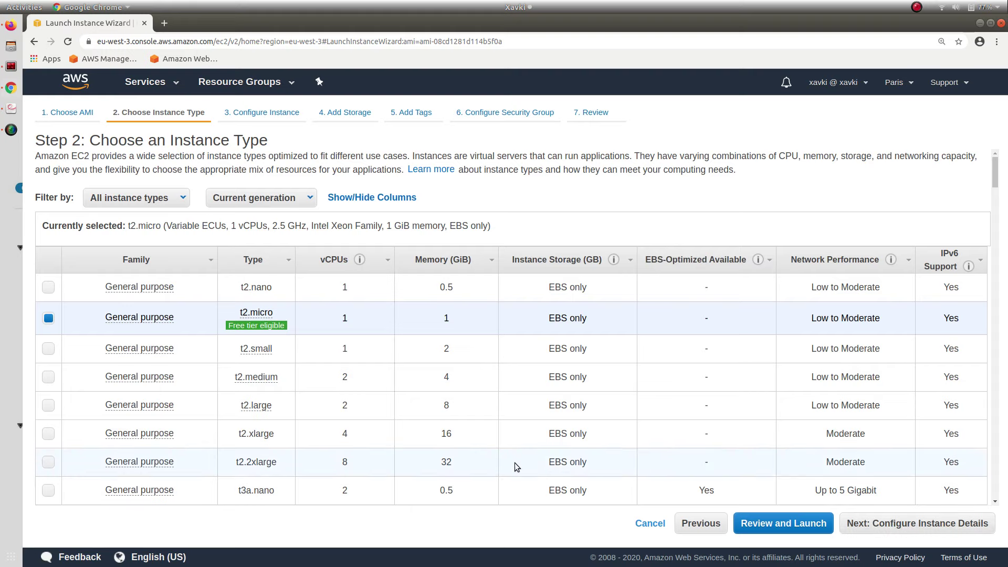
pyautogui.click(86, 114)
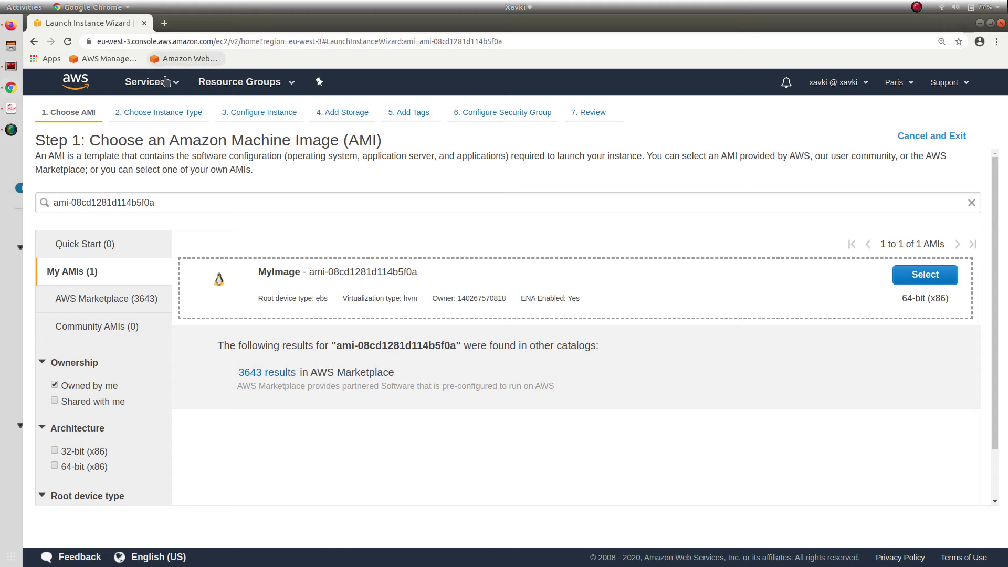
pyautogui.click(168, 112)
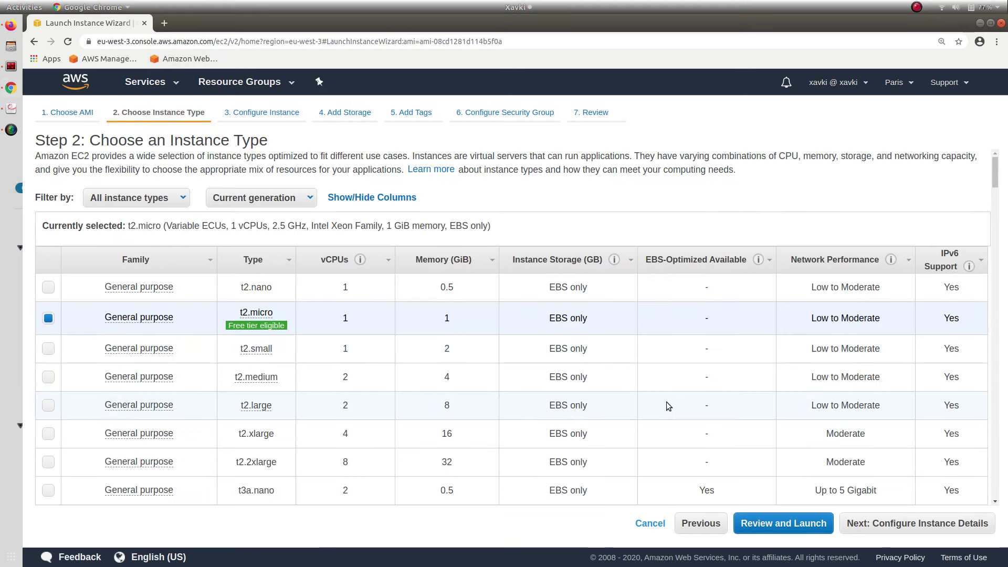
# Keep the t2.micro type and the default instance details, storage, tags and security group, and proceed to the launch review
pyautogui.click(930, 526)
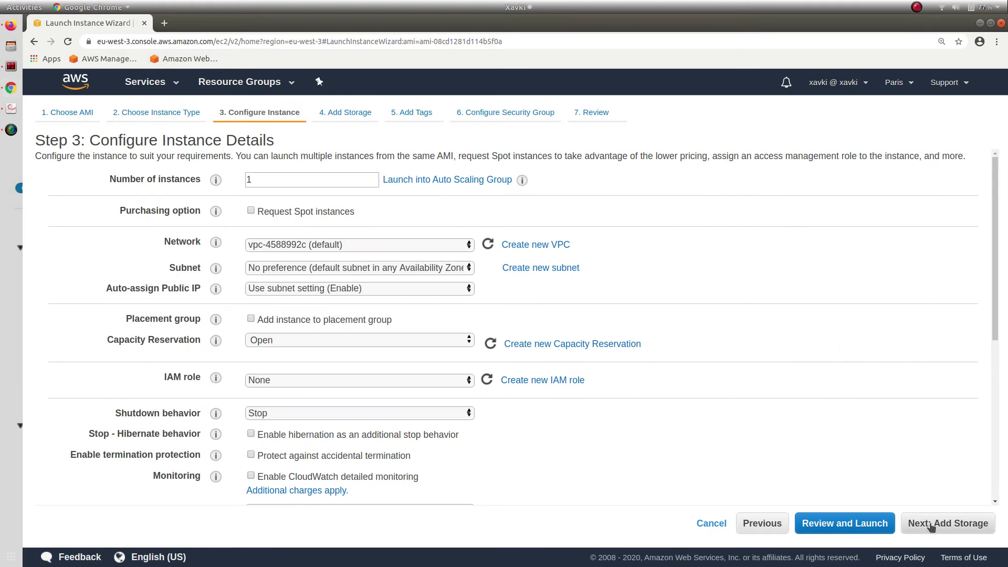
pyautogui.click(930, 525)
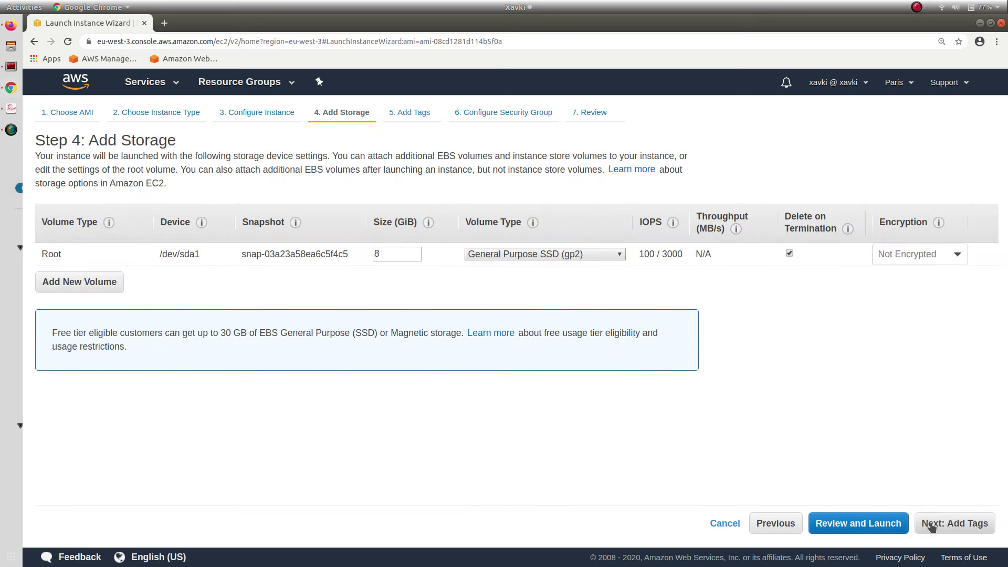
pyautogui.click(930, 526)
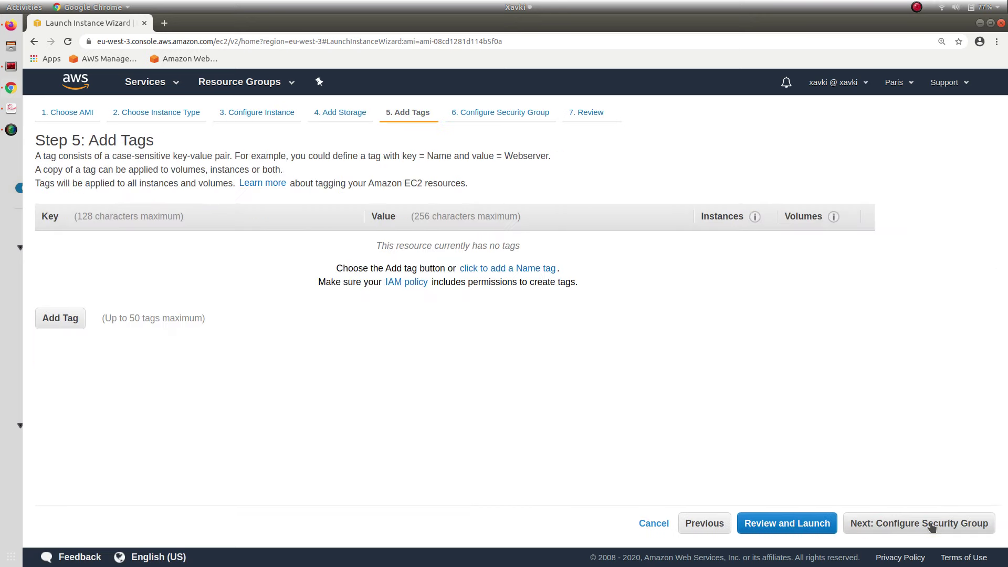
pyautogui.click(930, 526)
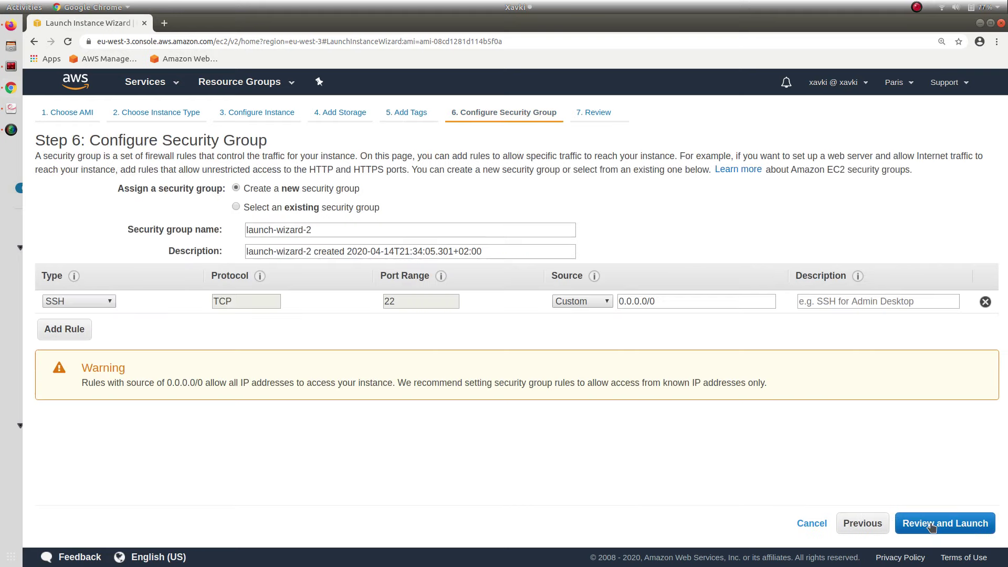
pyautogui.click(930, 525)
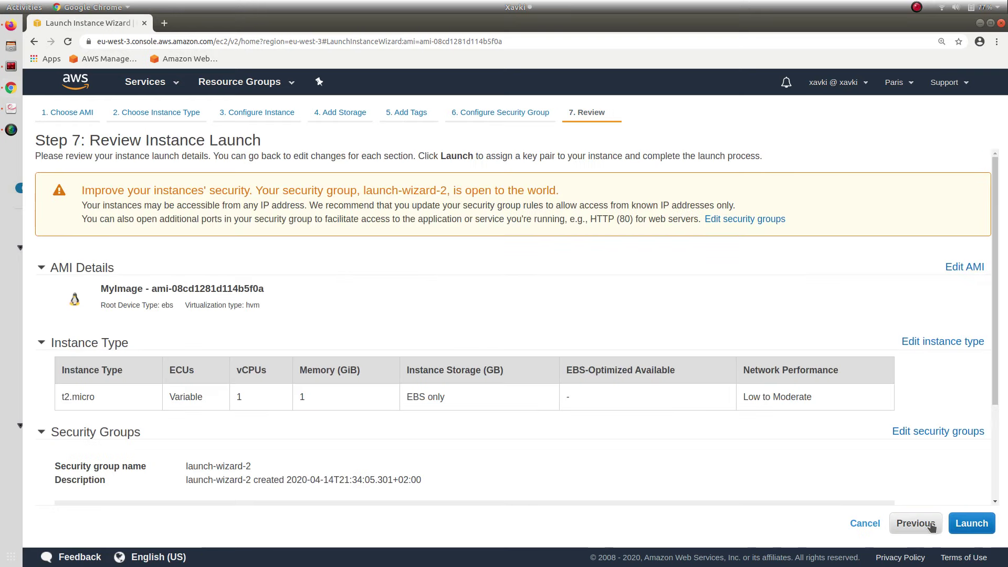
# Launch the instance with the existing key pair xavkiKey, acknowledging access to its private key file
pyautogui.click(972, 523)
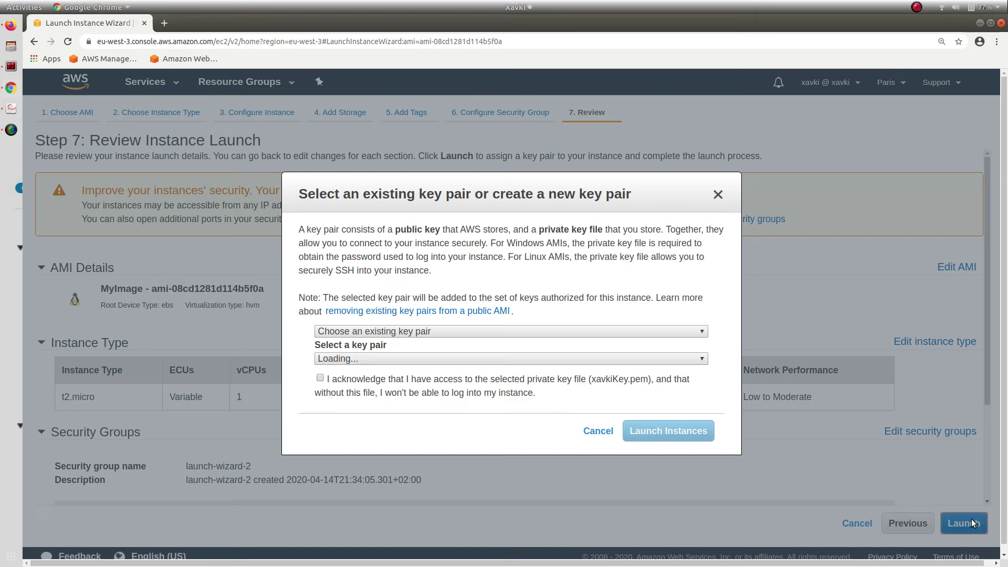
pyautogui.click(513, 379)
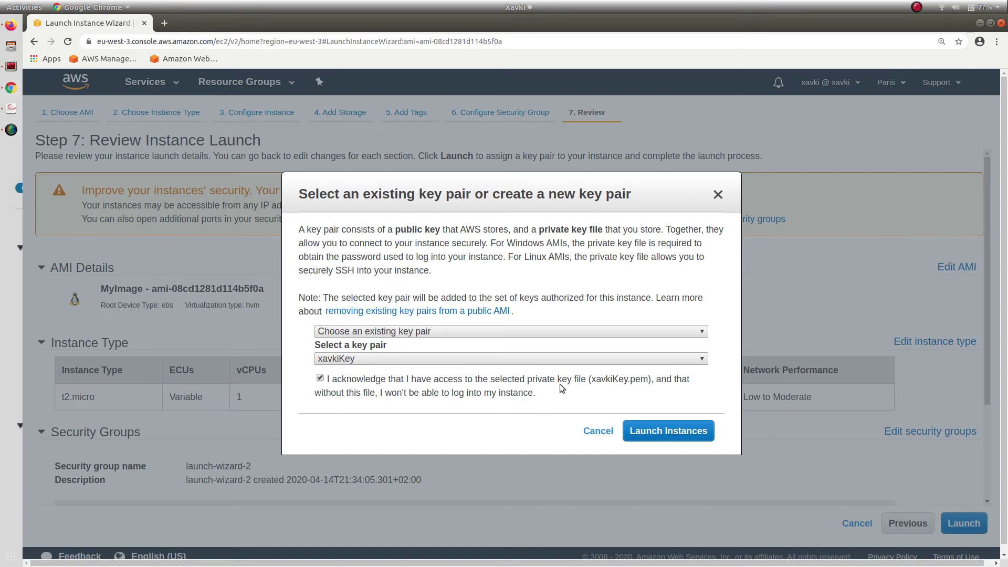
pyautogui.click(676, 430)
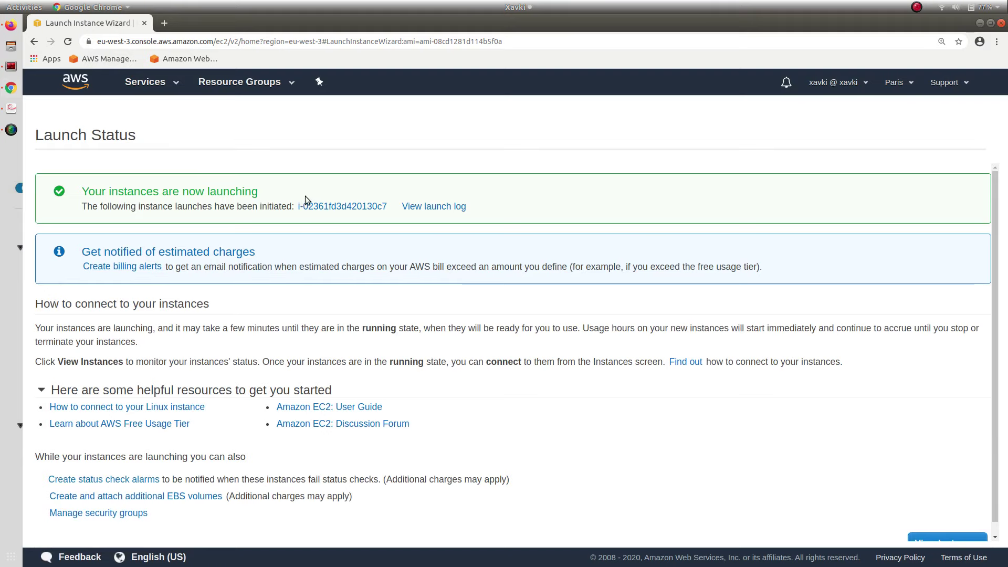
# View the newly launched instance, refresh its status, and terminate it with confirmation
pyautogui.click(317, 207)
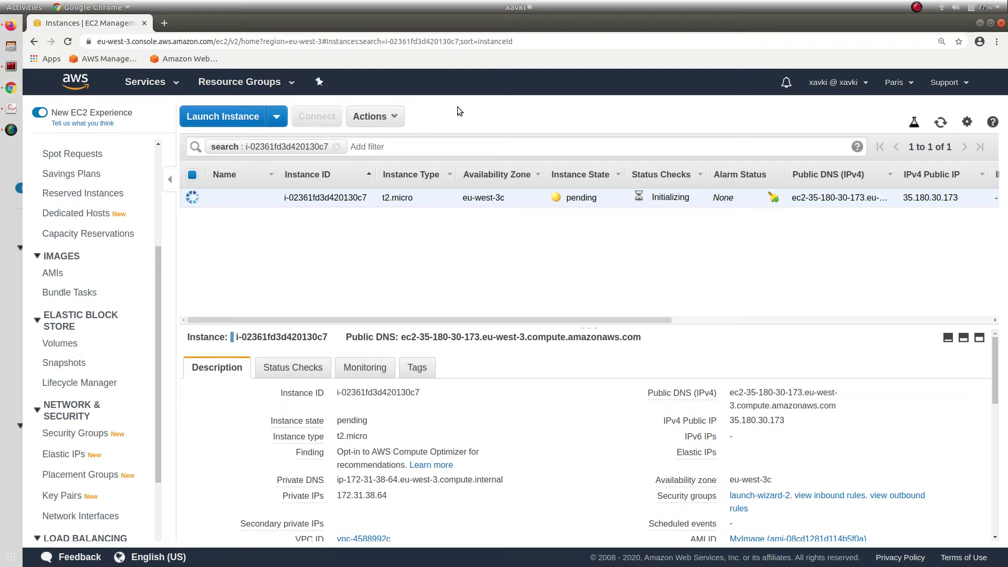
pyautogui.click(941, 123)
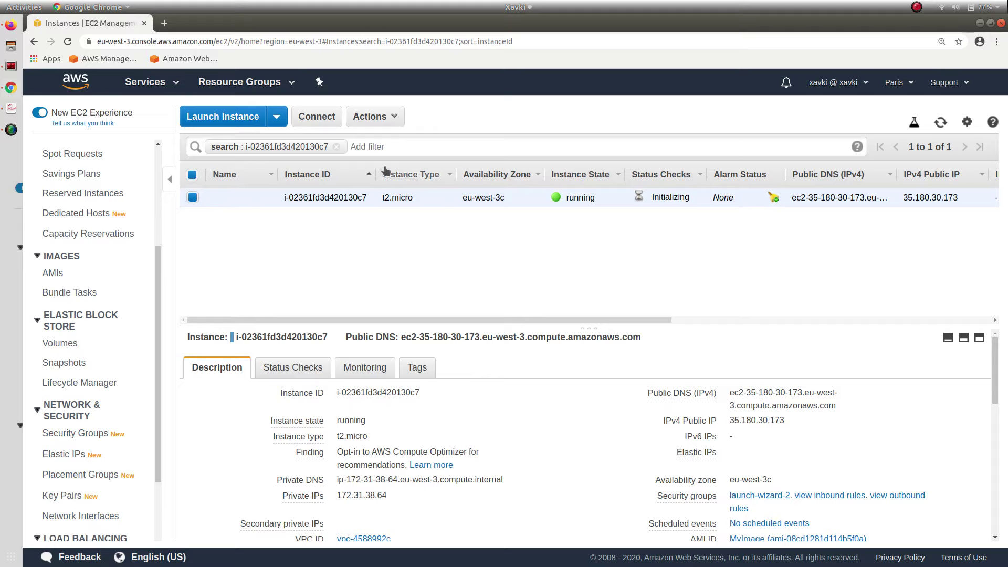
pyautogui.click(369, 117)
pyautogui.moveTo(414, 209)
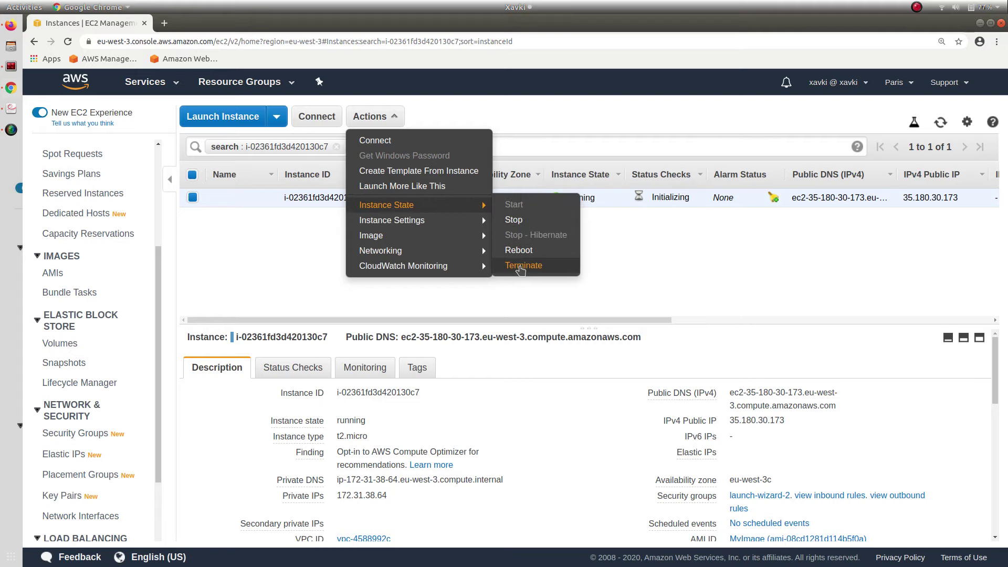
pyautogui.click(519, 266)
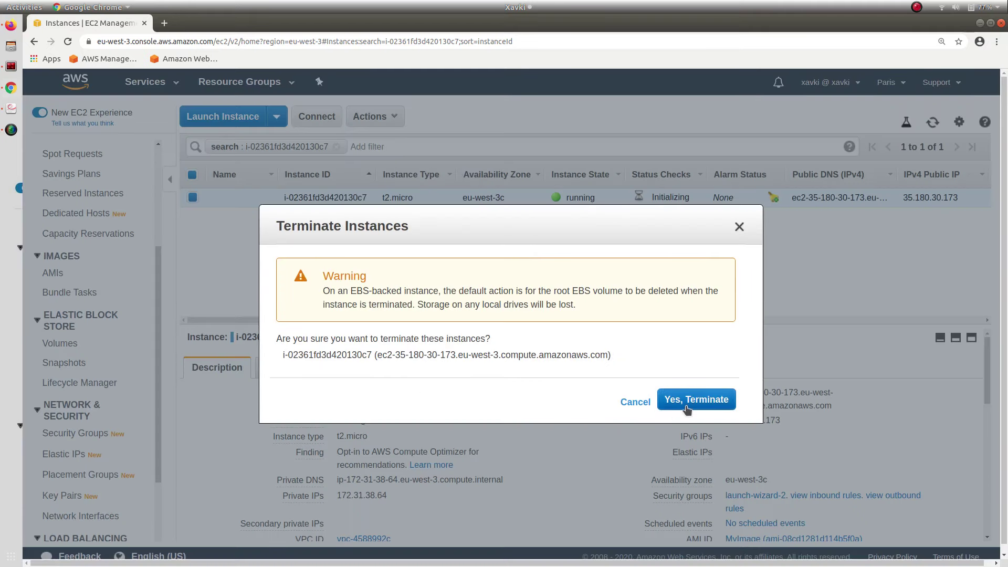
pyautogui.click(683, 405)
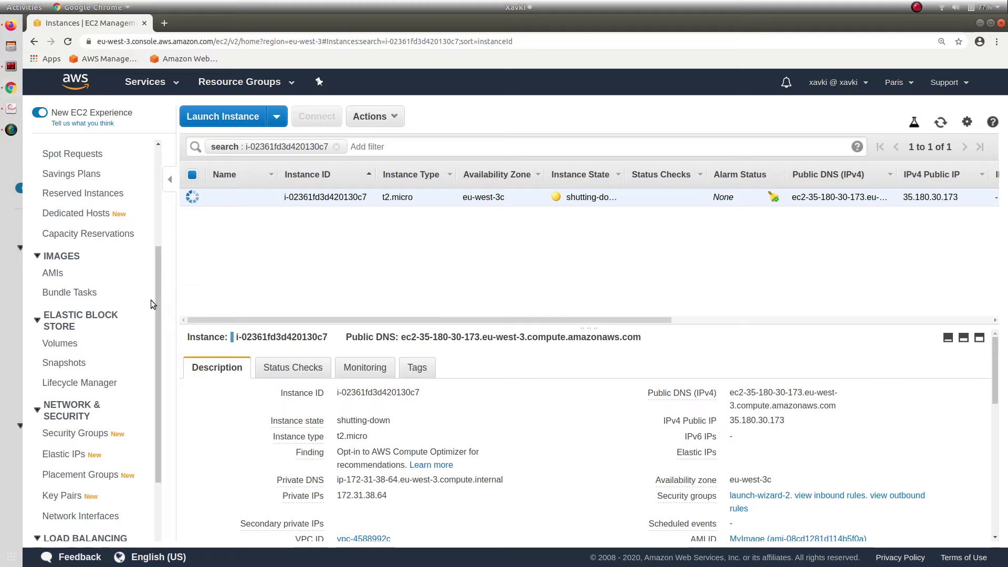
# Deregister the MyImage AMI from the account's own images and confirm the removal
pyautogui.click(53, 273)
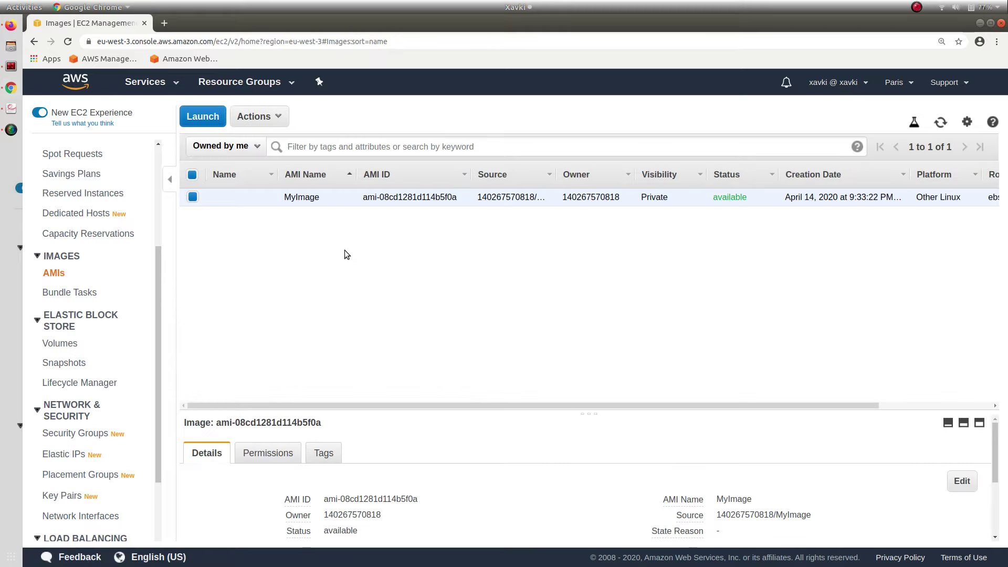
pyautogui.click(274, 118)
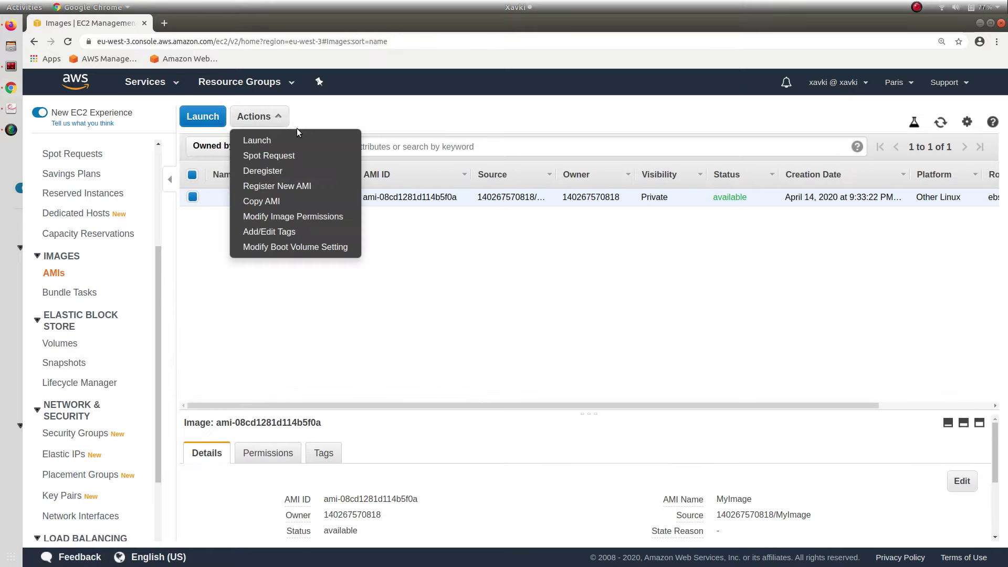
pyautogui.click(313, 171)
pyautogui.click(574, 356)
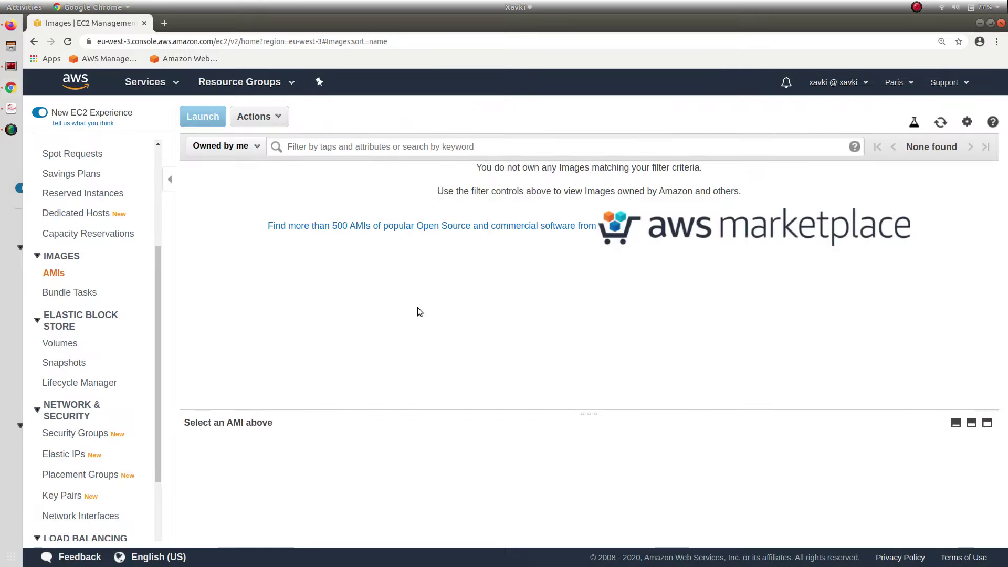
# Delete the 8 GiB snapshot described as FixForImage from the Elastic Block Store snapshots and confirm the deletion
pyautogui.moveTo(157, 307); pyautogui.dragTo(127, 365)
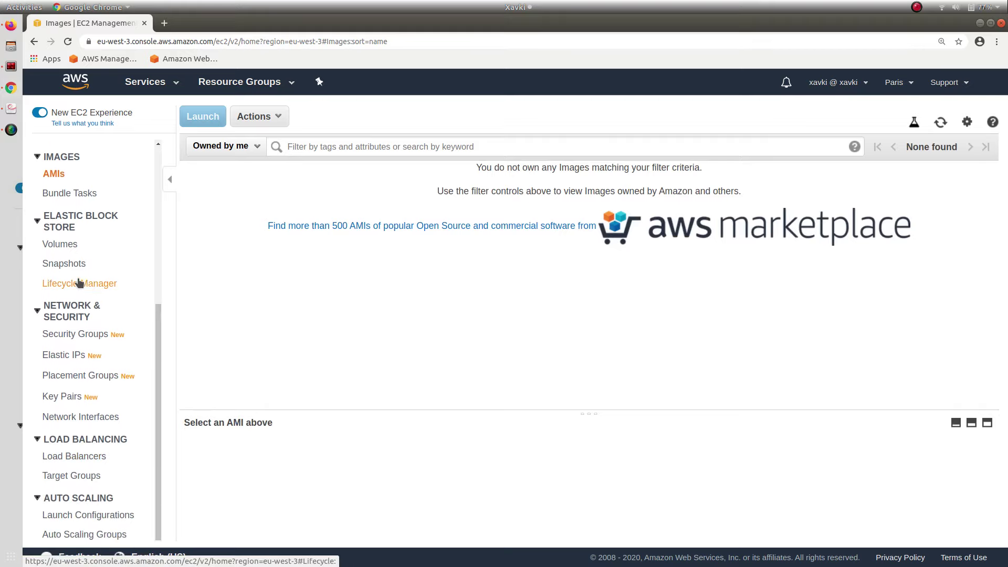
pyautogui.click(69, 263)
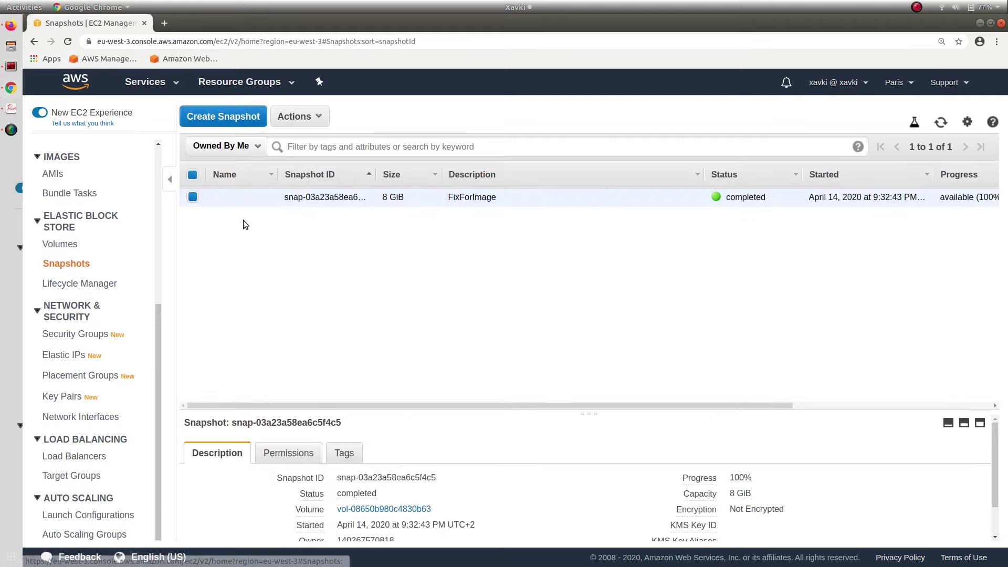
pyautogui.click(296, 117)
pyautogui.click(325, 141)
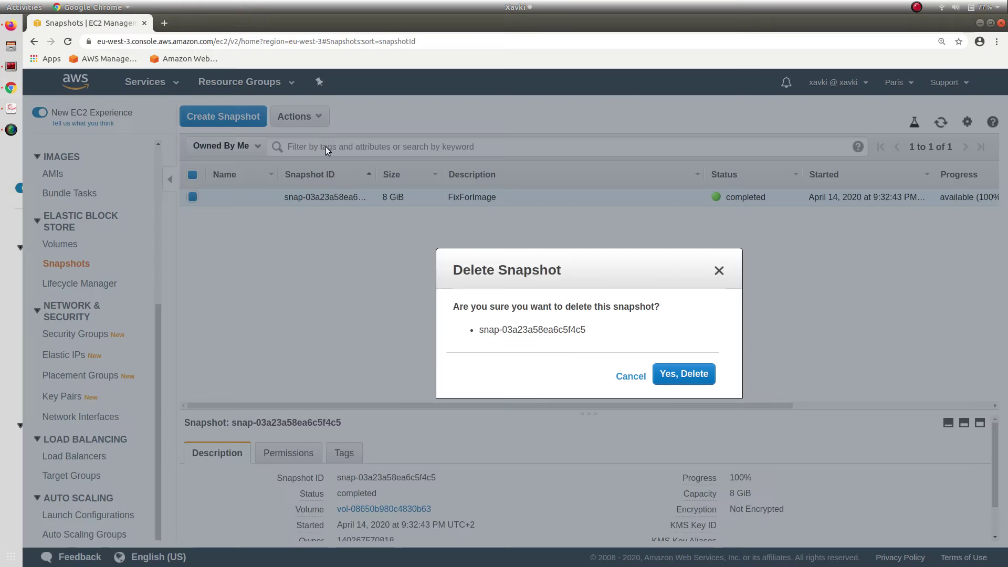
pyautogui.click(683, 373)
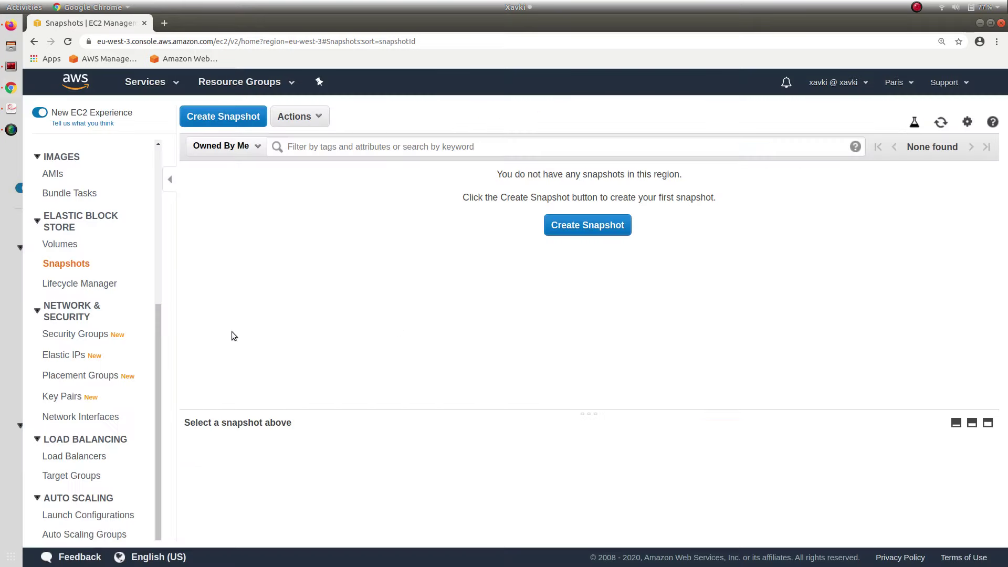
pyautogui.moveTo(159, 332); pyautogui.dragTo(160, 134)
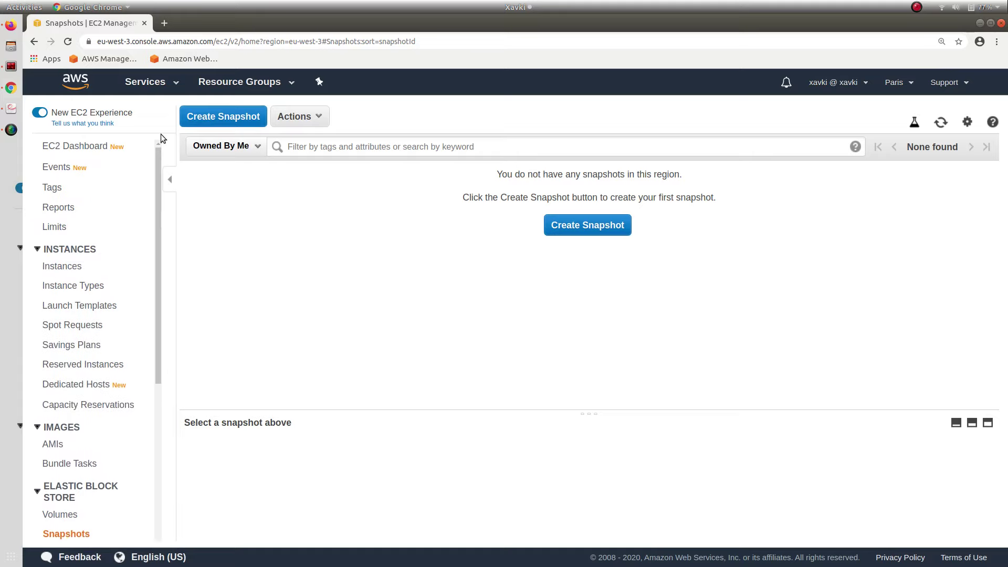
pyautogui.click(11, 130)
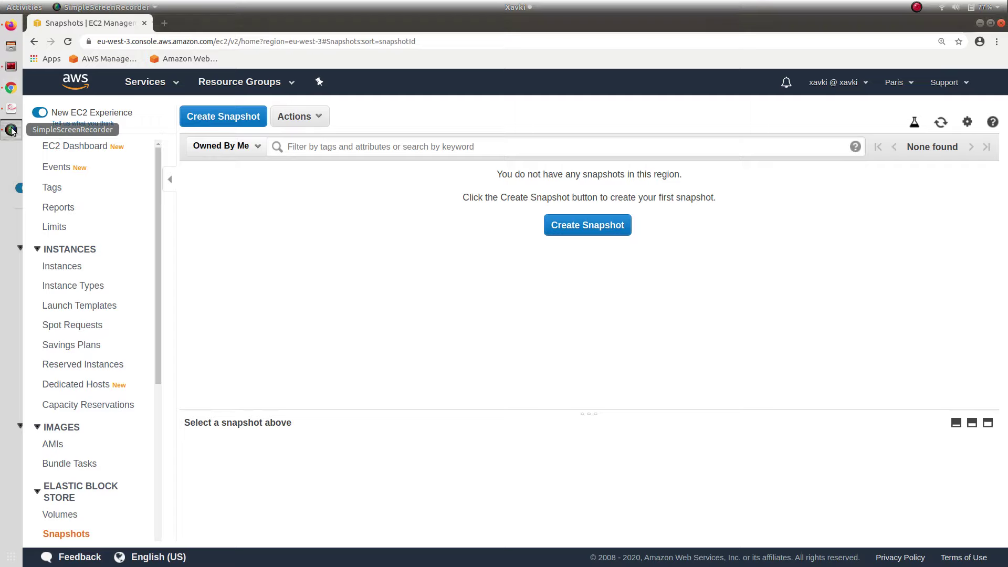